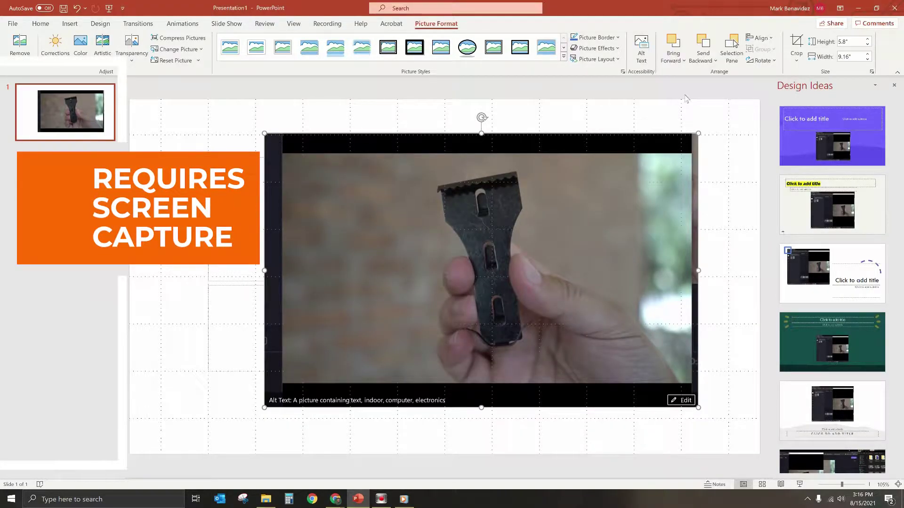
Step: Start cropping the brick-hook picture in PowerPoint
click(795, 47)
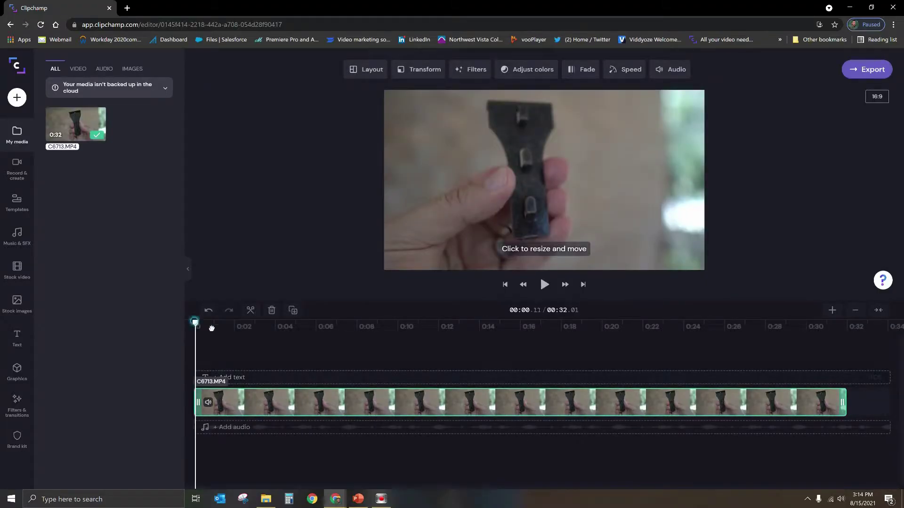
Step: Deselect the clip and set the Clipchamp playhead to about 00:16.7
click(369, 327)
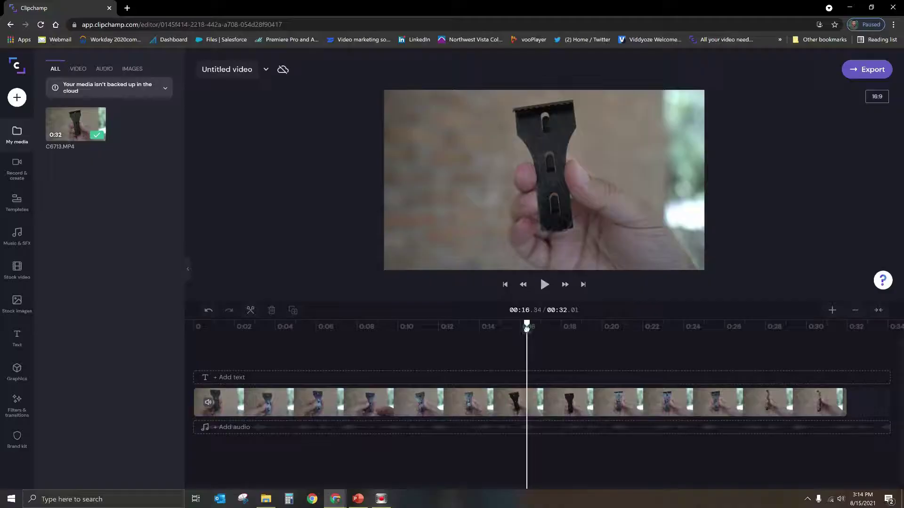
click(535, 329)
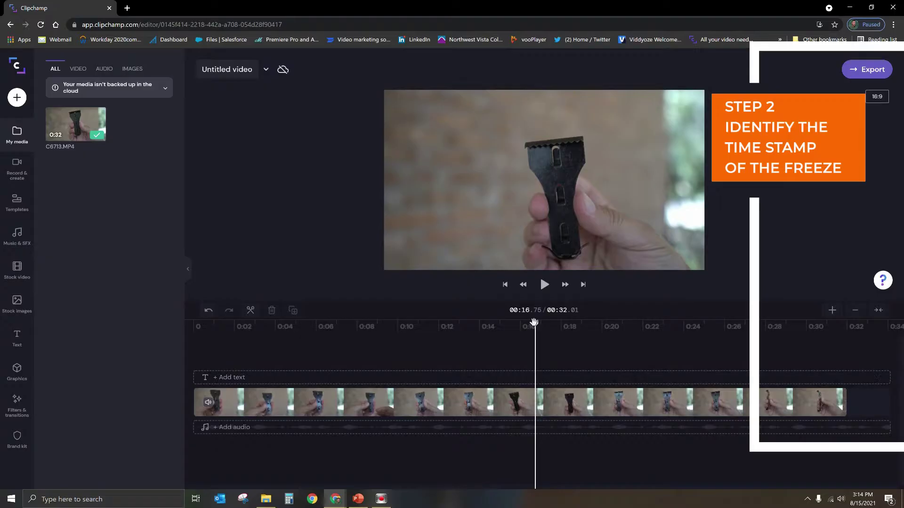
drag(534, 323, 533, 327)
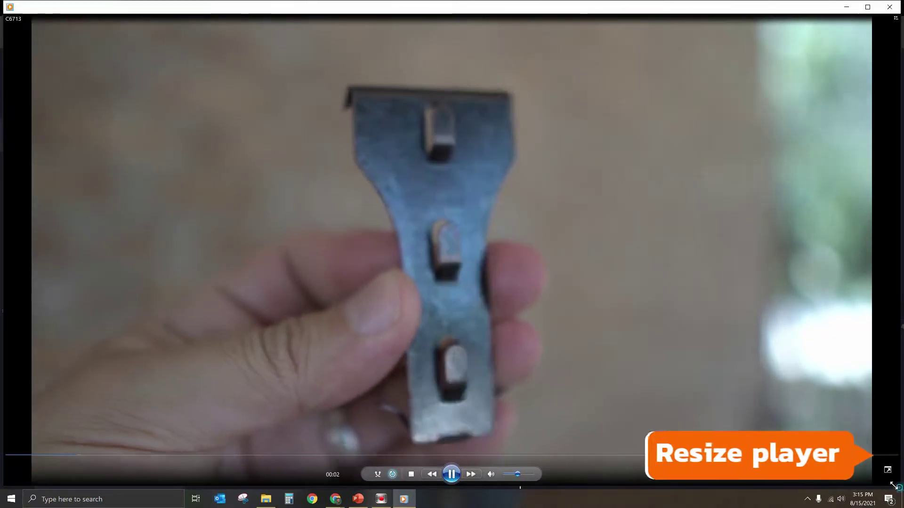
Step: Shrink and centre the Media Player window, then pause the clip at 00:16
drag(899, 486, 301, 453)
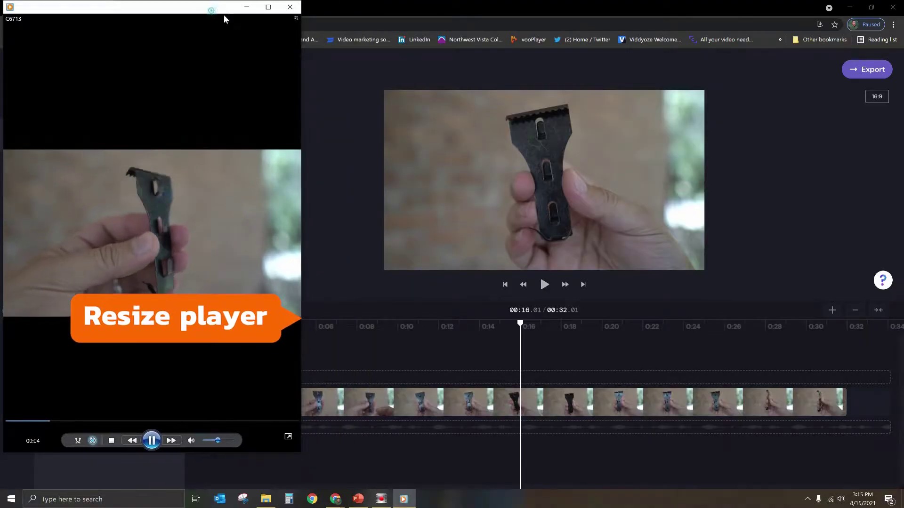
drag(224, 16, 529, 42)
drag(521, 469, 420, 468)
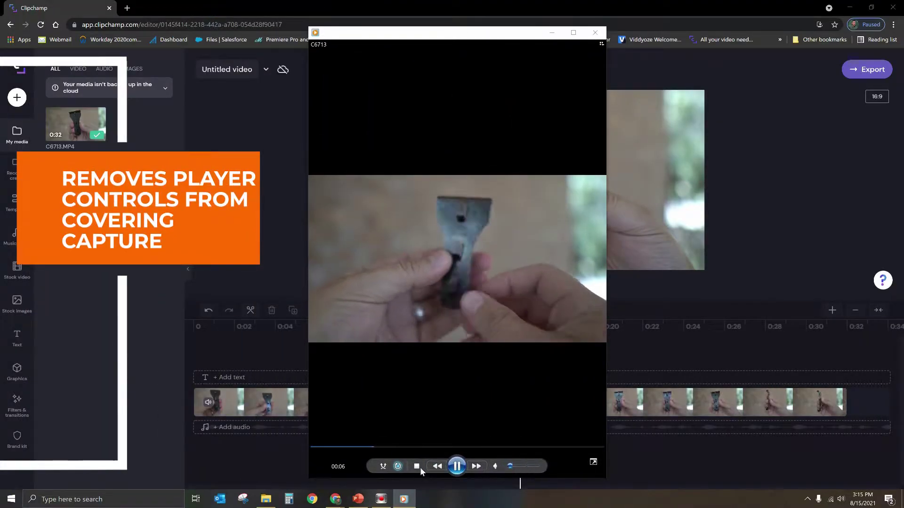
click(429, 447)
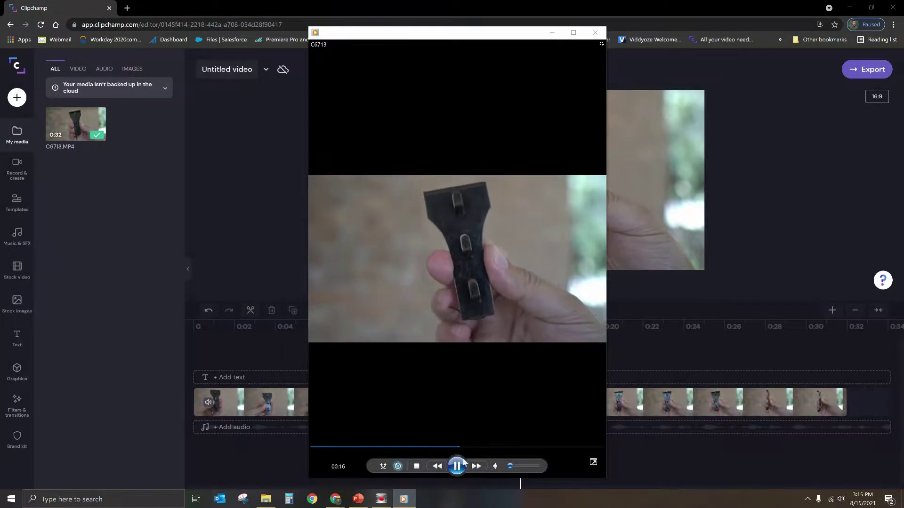
click(459, 465)
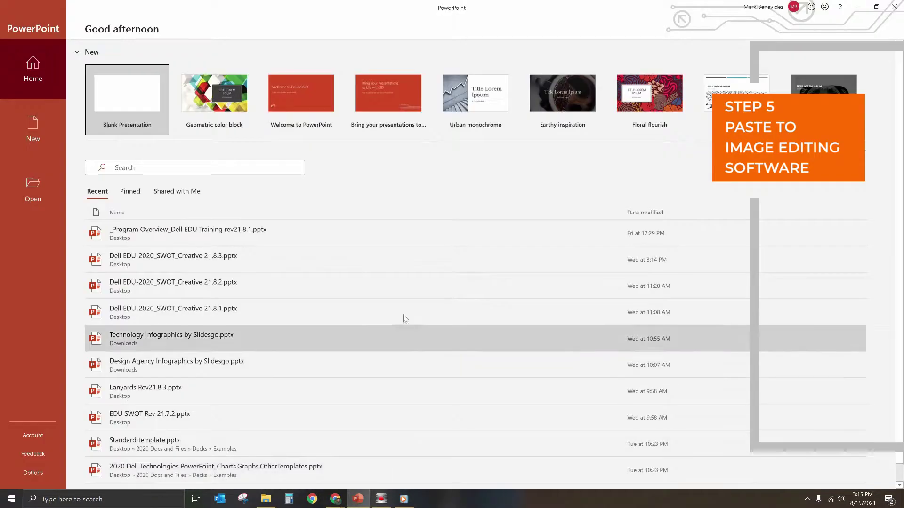
Step: Paste the capture into a blank presentation, crop it to the paused frame, and enlarge it to 5.8" by 9.16"
click(133, 109)
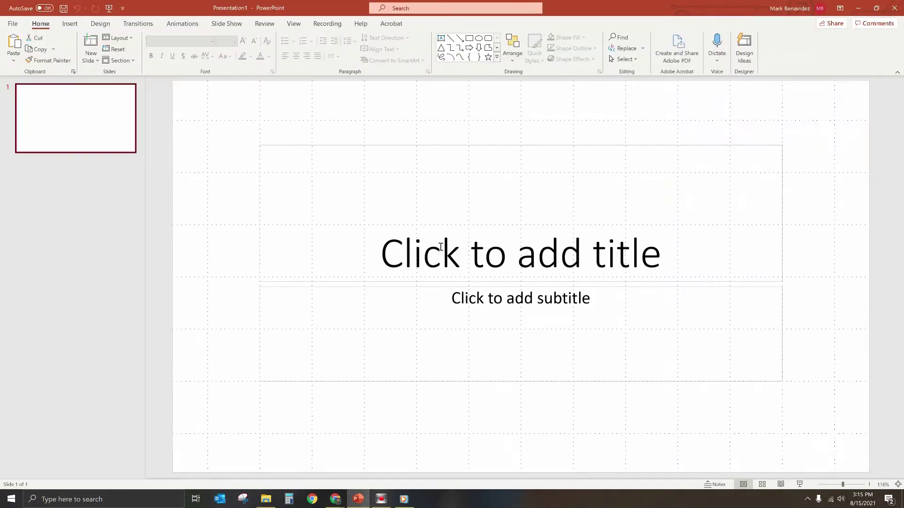
key(ctrl+v)
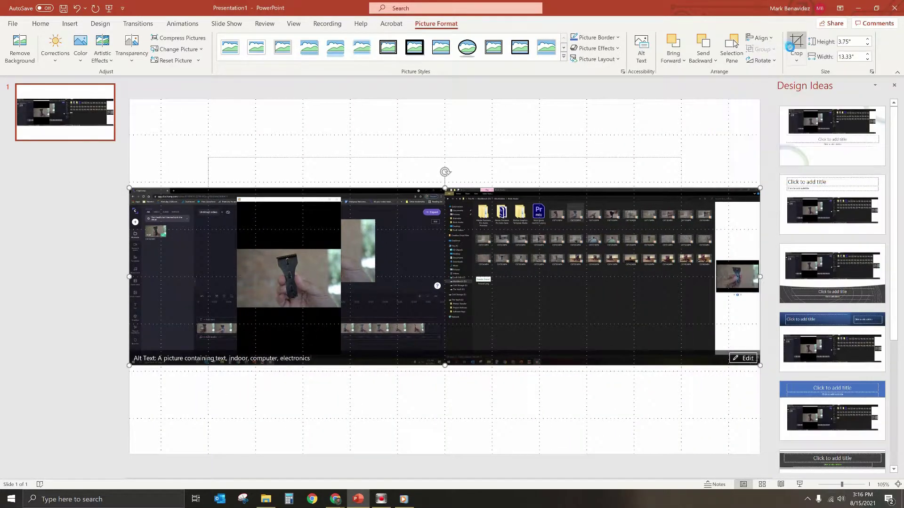
click(795, 47)
drag(758, 277, 334, 290)
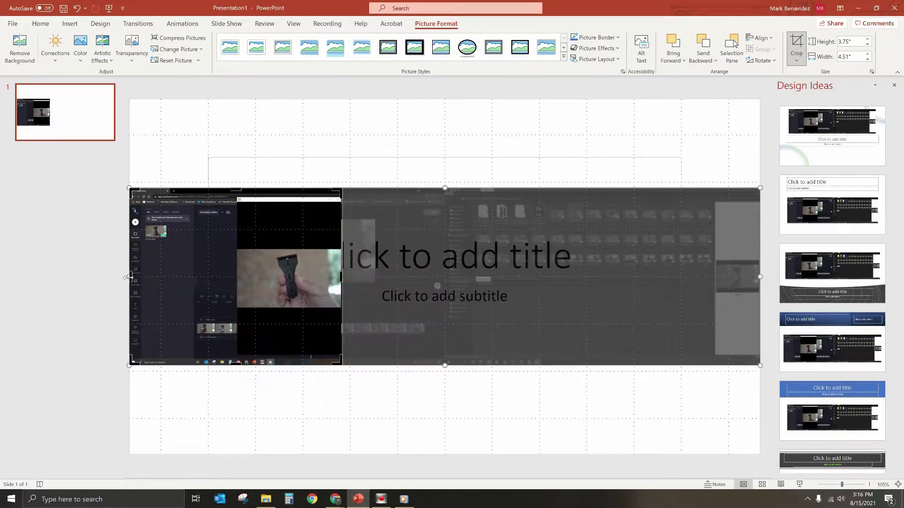
drag(125, 279, 233, 278)
drag(288, 366, 292, 314)
drag(287, 188, 317, 151)
click(796, 47)
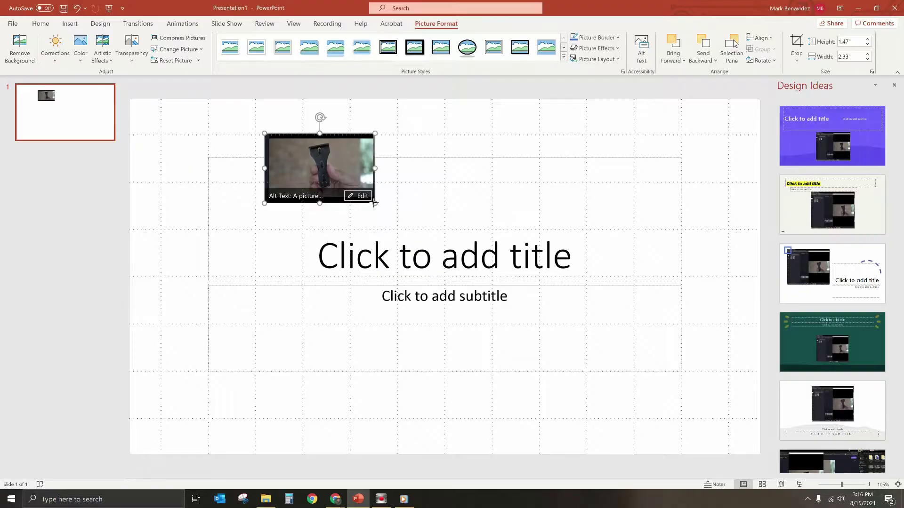
drag(375, 203, 698, 408)
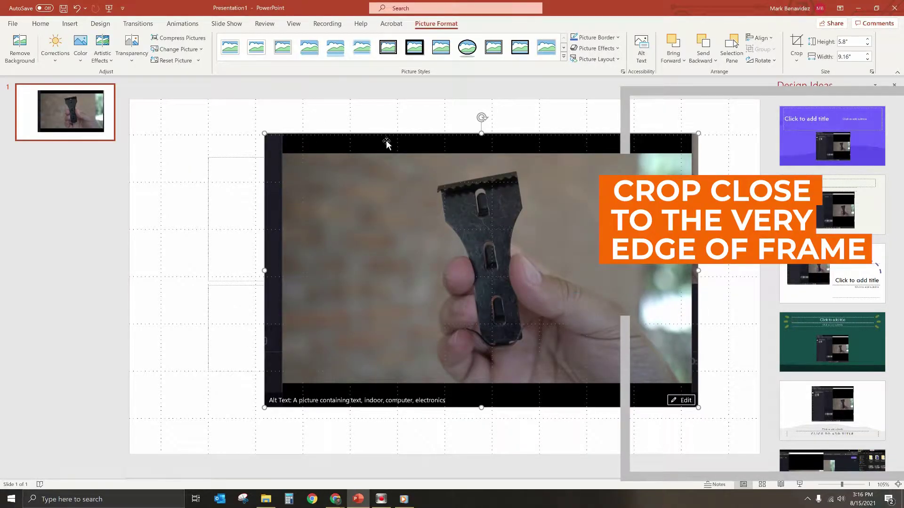
Step: Crop off the top, right, bottom and left black strips, leaving a 4.88" by 8.66" frame
click(795, 47)
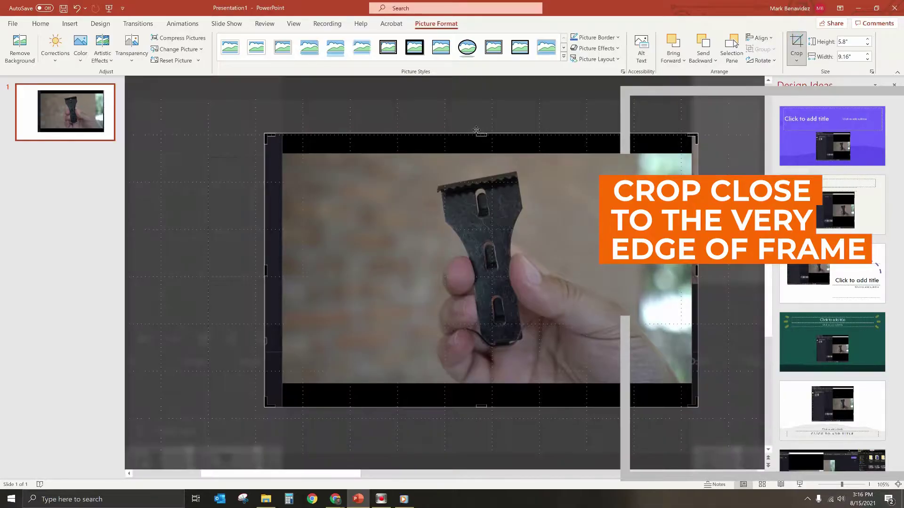
drag(481, 134, 482, 153)
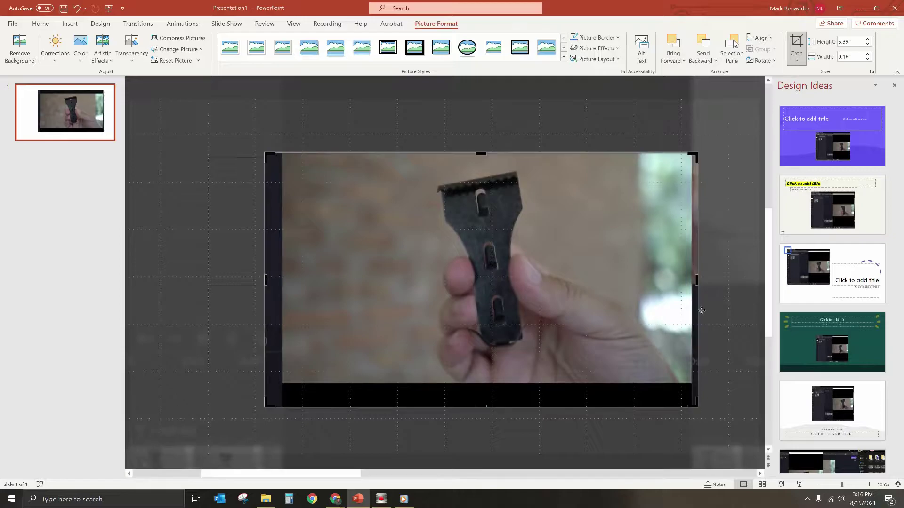
drag(697, 283, 693, 282)
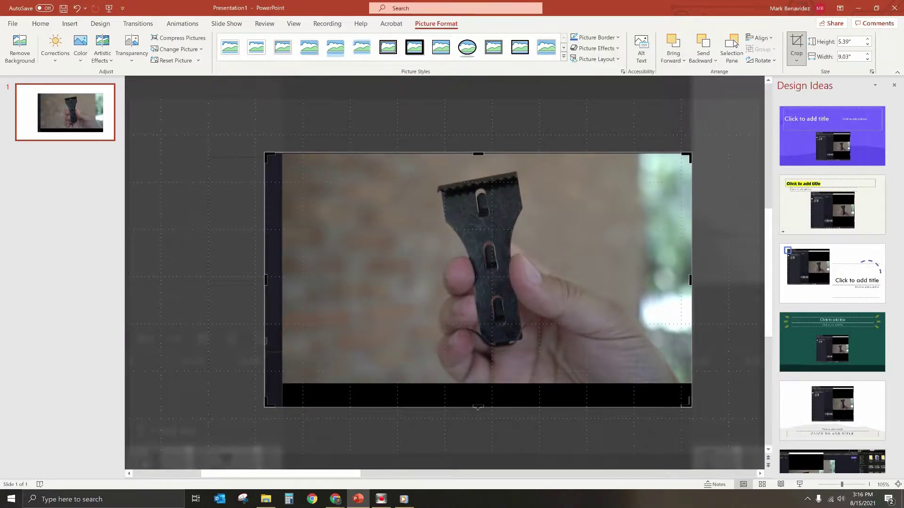
drag(479, 405, 483, 383)
drag(264, 268, 279, 269)
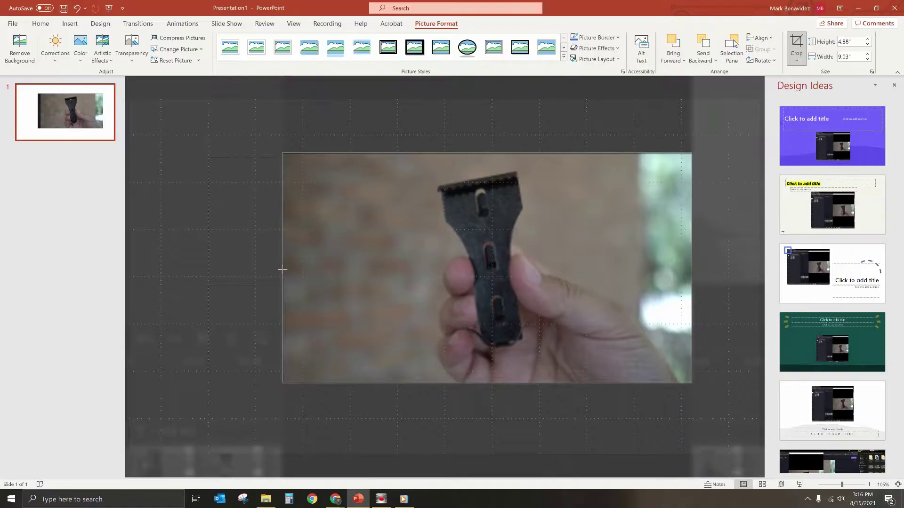
drag(282, 269, 282, 269)
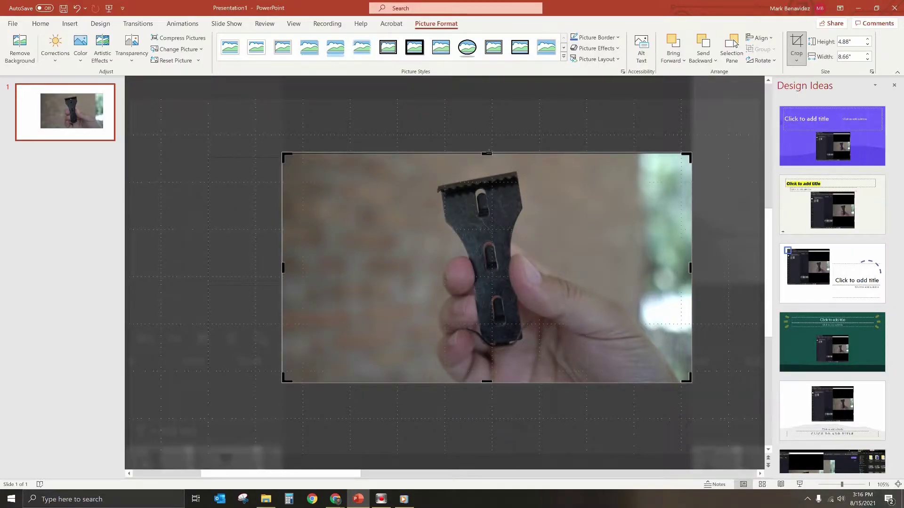
drag(488, 153, 492, 151)
Step: Save the cropped picture as a PNG on the Desktop, entering 'free' as the new file name
key(Escape)
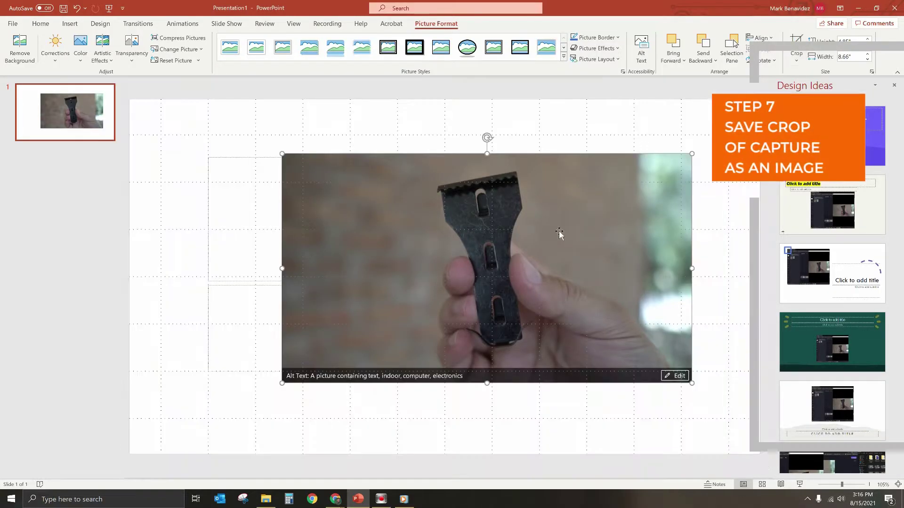
right_click(506, 241)
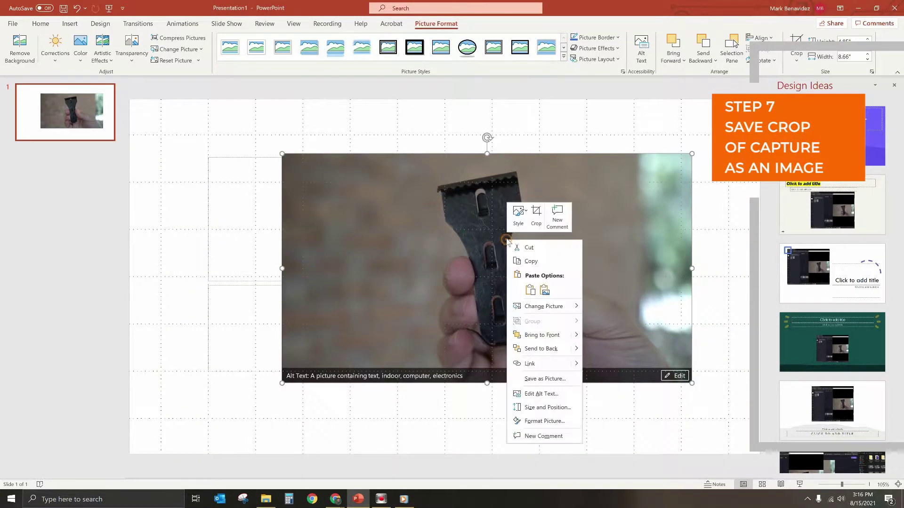
click(544, 378)
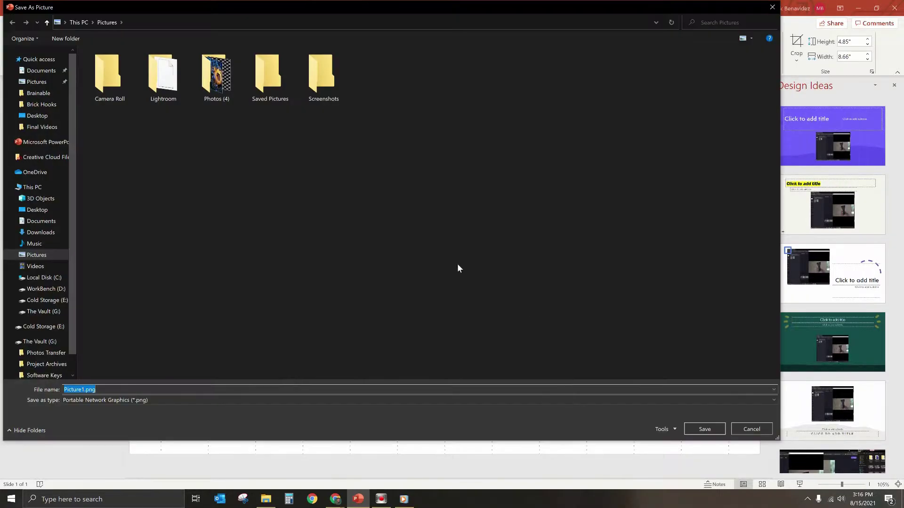
click(49, 208)
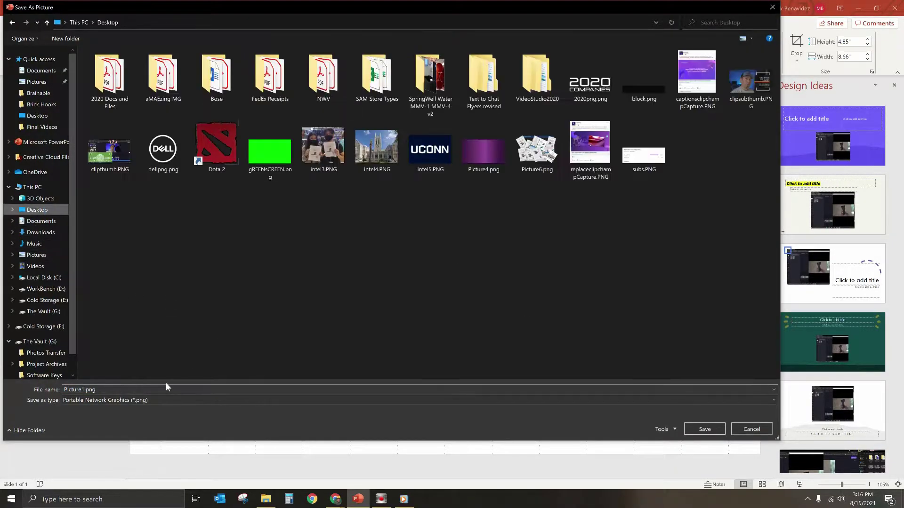
click(169, 390)
text(free)
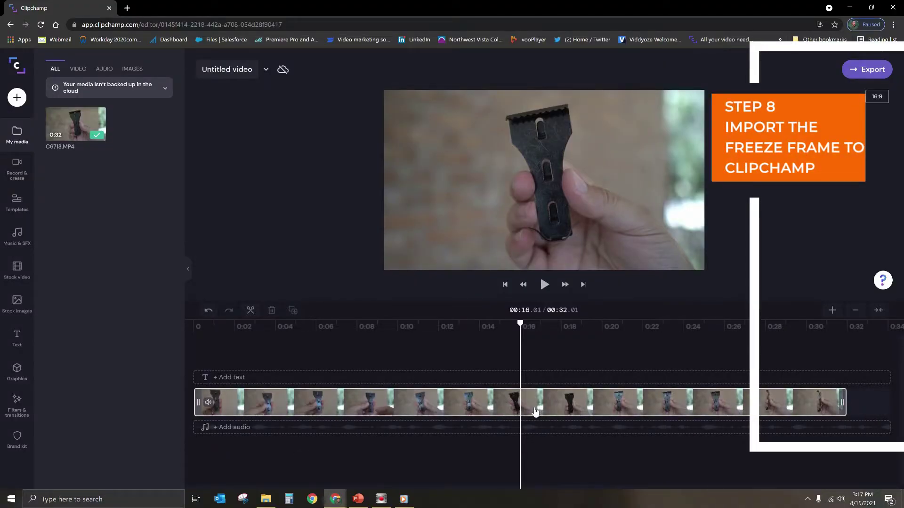
Step: Split the C6713.MP4 clip at the 00:16.01 playhead
click(531, 379)
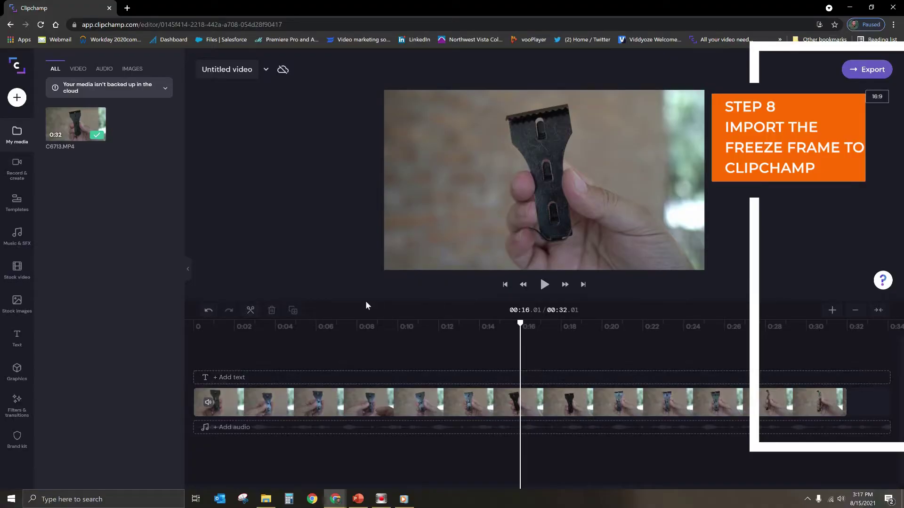
click(523, 285)
click(564, 284)
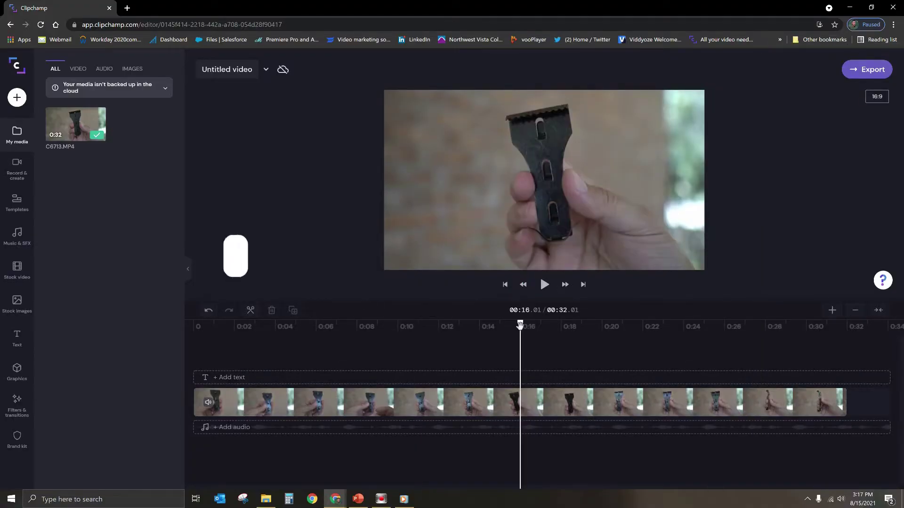
click(251, 310)
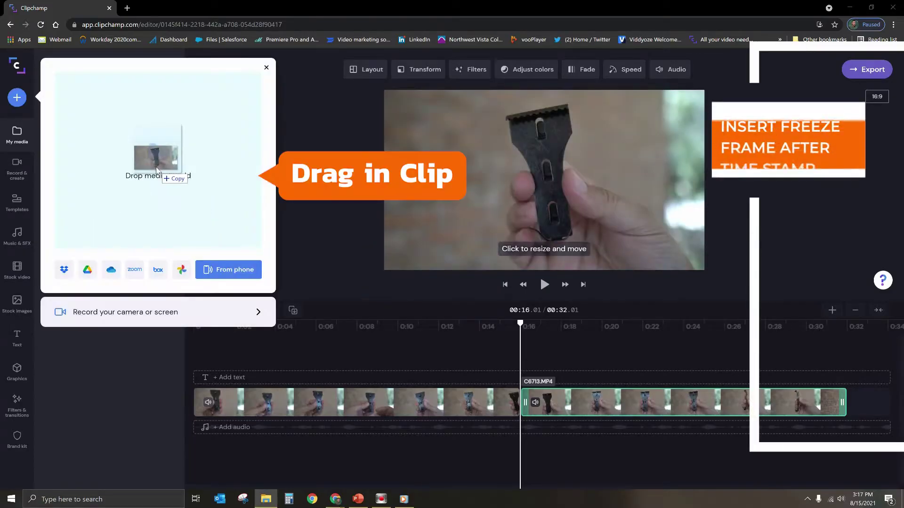
Step: Import freezefra.e.png and drop it into a gap opened after the 0:16 split
drag(155, 165, 149, 188)
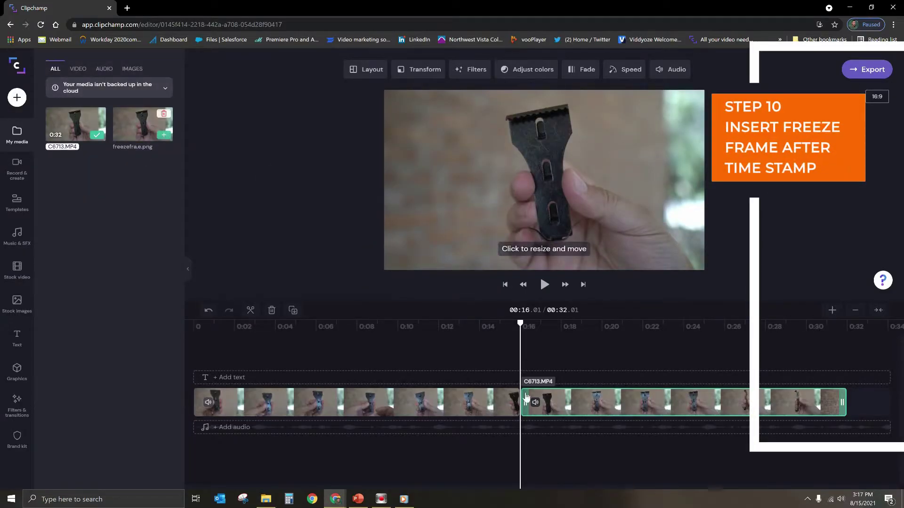
drag(565, 401, 749, 401)
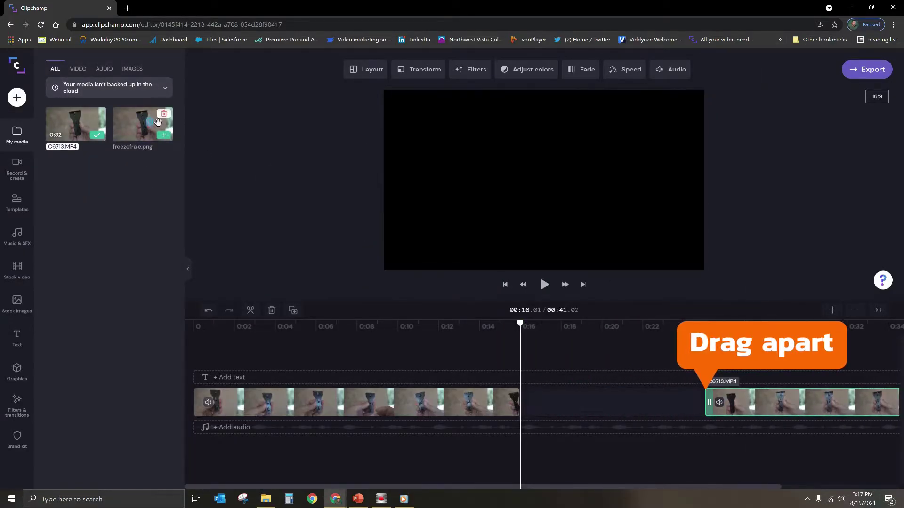
drag(142, 123, 563, 404)
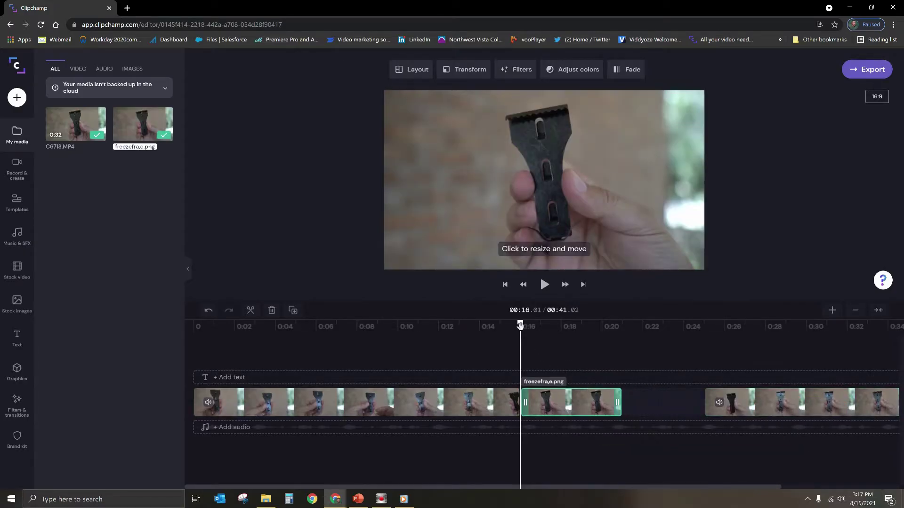
Step: Scrub and play back across the 16-second cut to check the freeze frame
drag(520, 325, 488, 337)
click(585, 296)
click(544, 284)
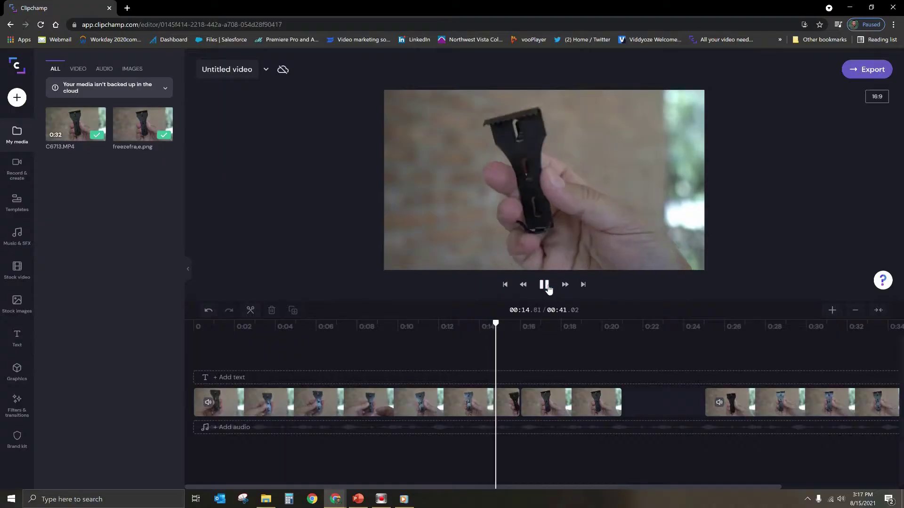
click(545, 285)
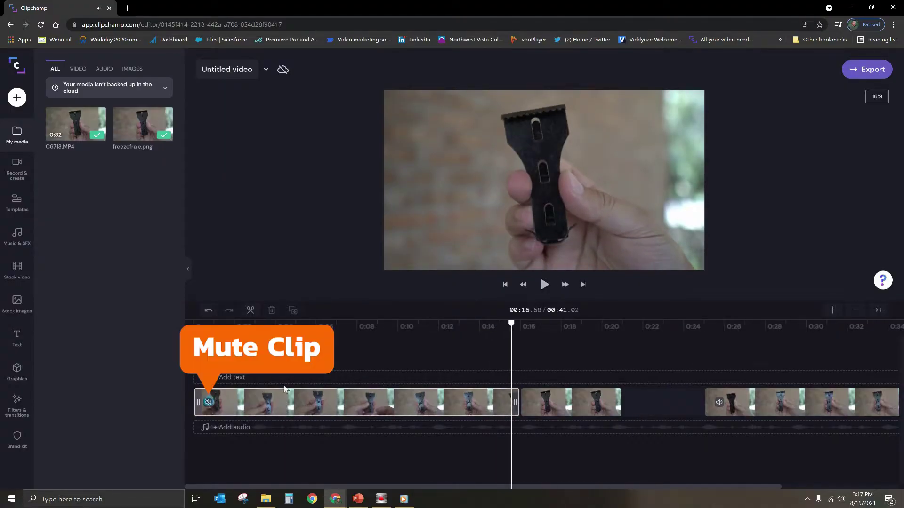
click(543, 285)
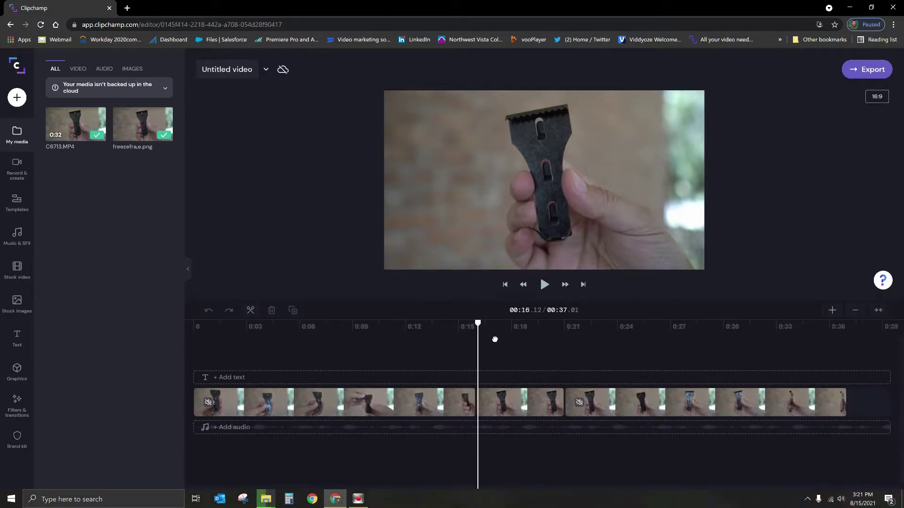
mouse_move(494, 339)
mouse_down()
mouse_move(472, 341)
mouse_move(487, 351)
mouse_up()
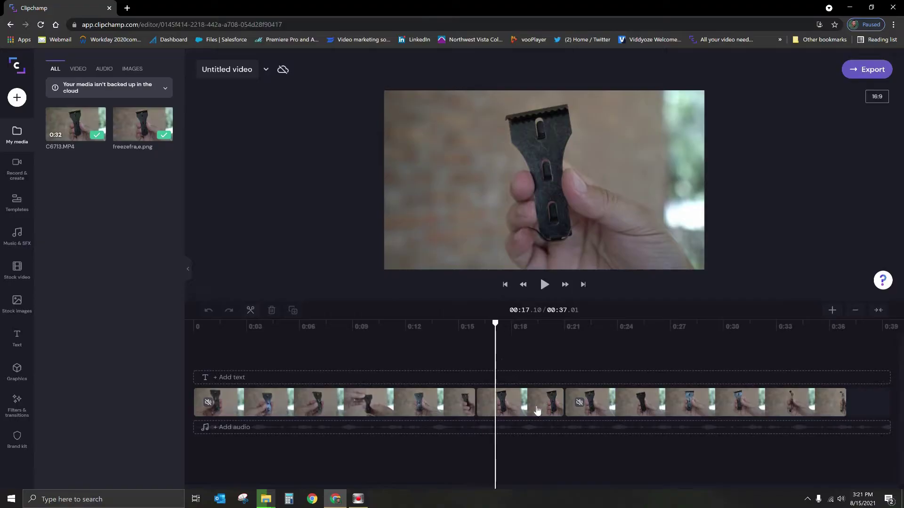
drag(494, 346, 486, 347)
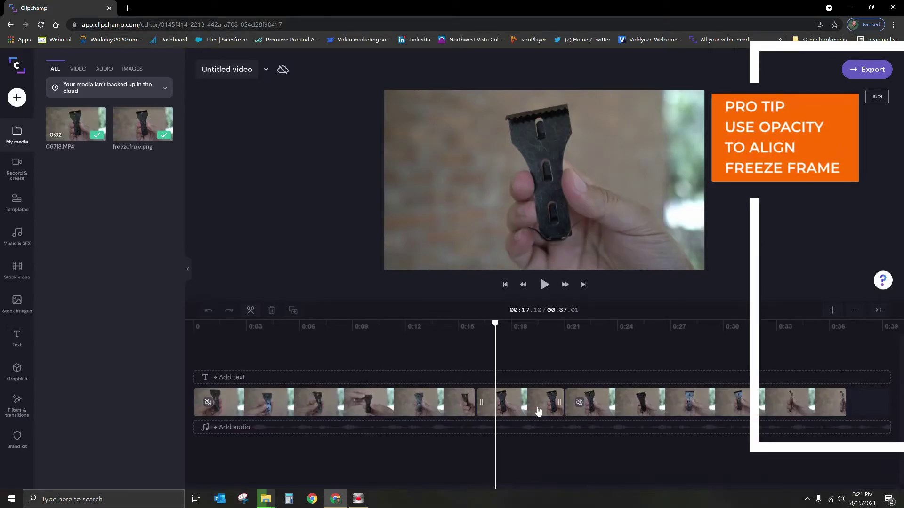
Step: Duplicate the freeze-frame clip and move the copy to a new track above, near 0:16
click(528, 405)
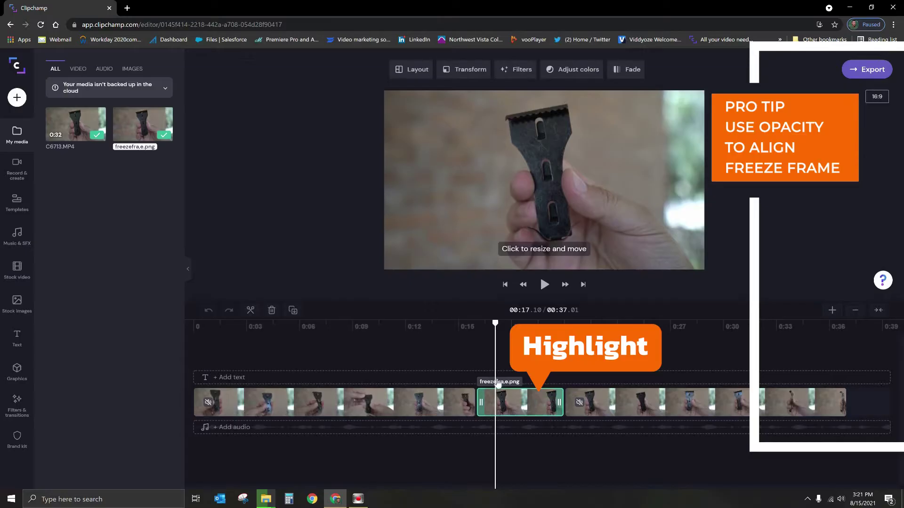
click(299, 311)
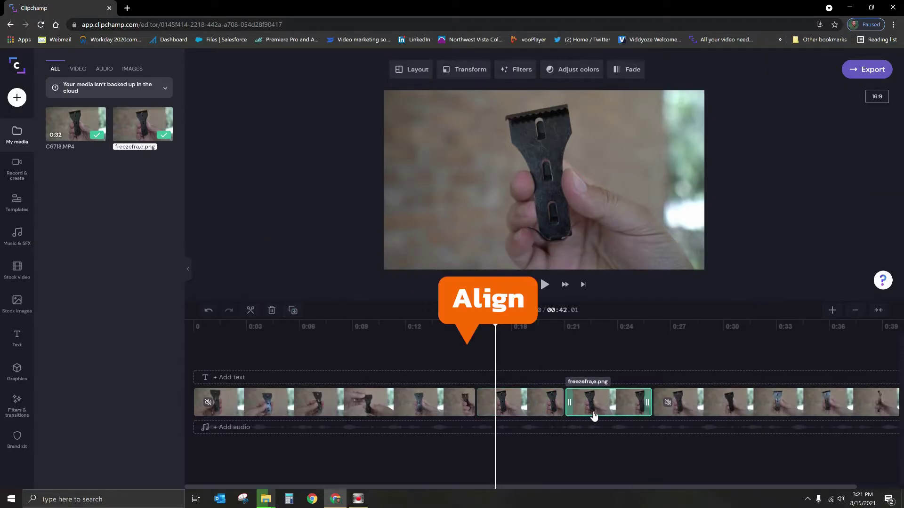
drag(596, 403, 491, 387)
click(474, 322)
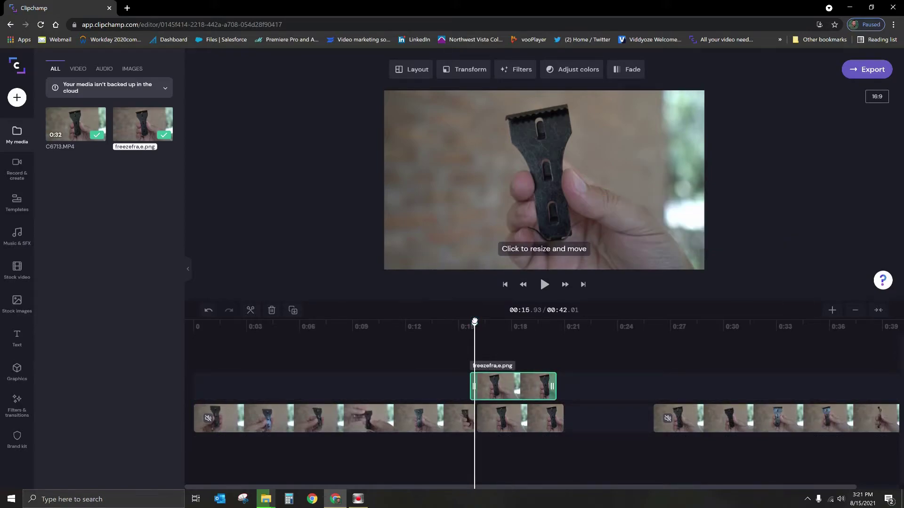
click(474, 322)
Step: Lower the overlay copy's opacity to about 20% and shift its image within the frame
click(513, 386)
click(456, 70)
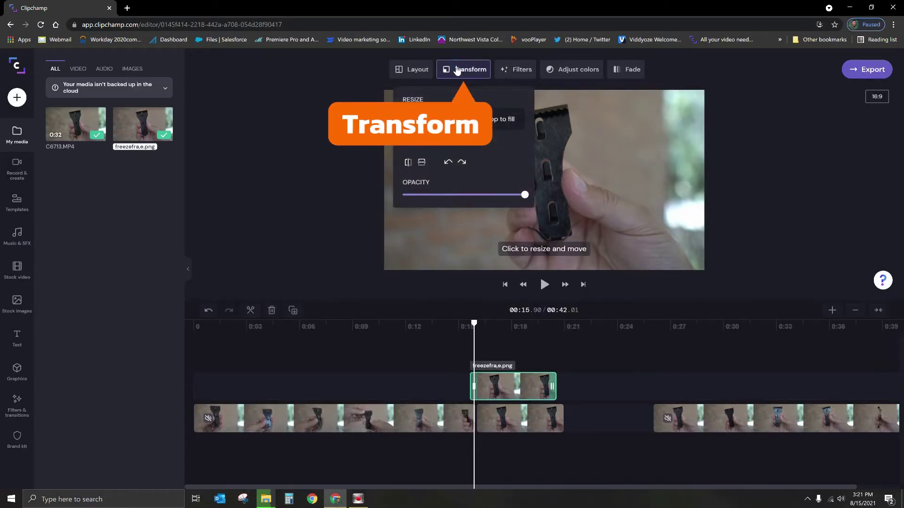
drag(525, 197, 427, 201)
click(343, 228)
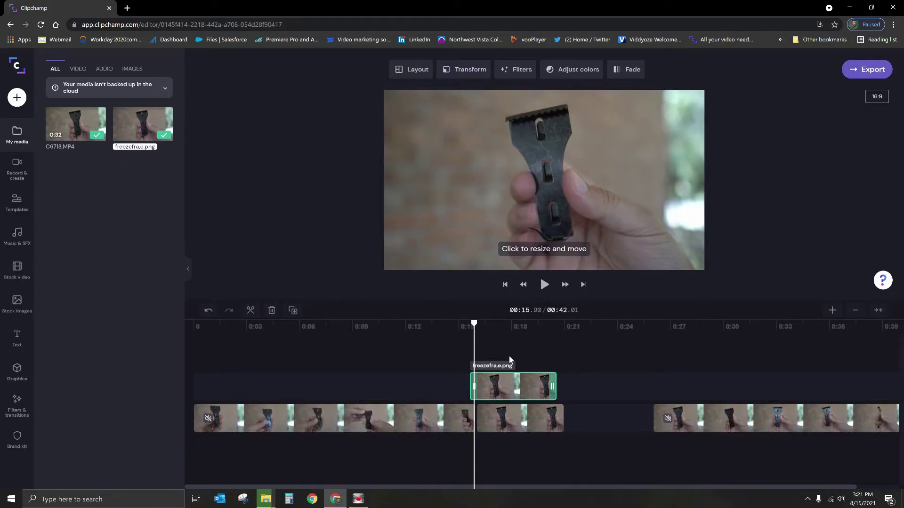
click(518, 175)
drag(414, 246, 541, 185)
click(497, 327)
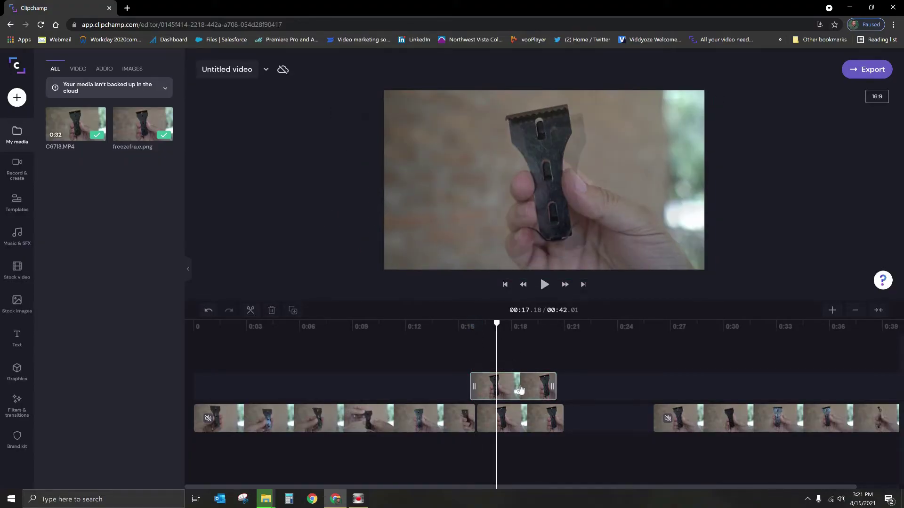
click(509, 386)
Step: Nudge the overlay slightly earlier and shift its image to match the video below
drag(509, 386, 503, 386)
click(475, 325)
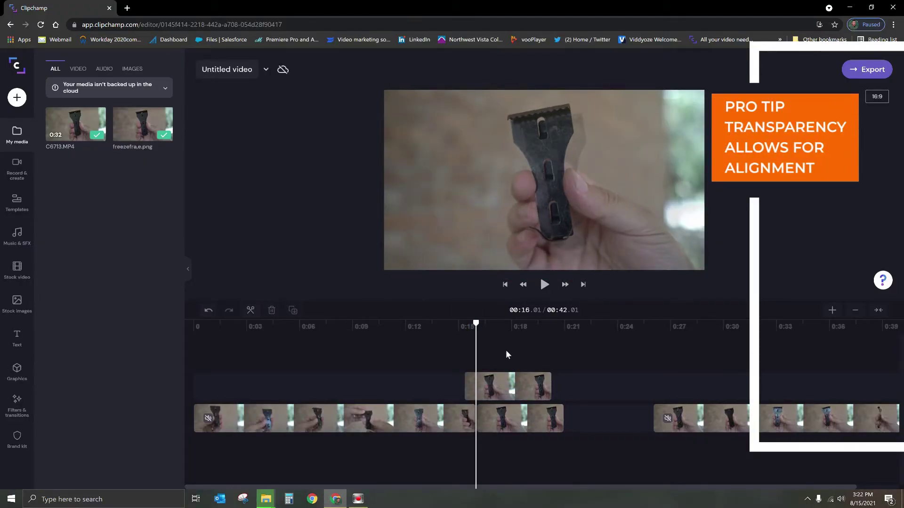
click(498, 391)
drag(569, 244, 552, 234)
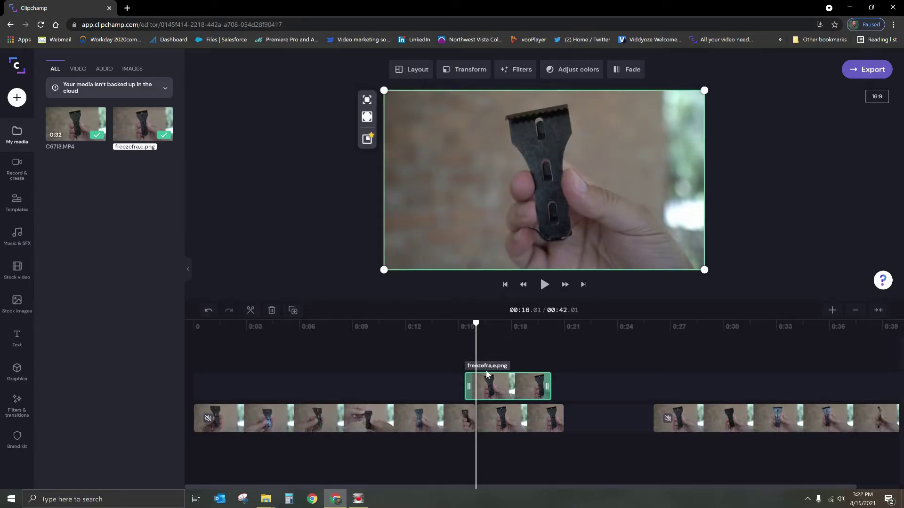
Step: Retime the overlay to start near 0:15, checking frames around 0:16 and 0:17
drag(506, 385, 459, 384)
drag(475, 323, 443, 323)
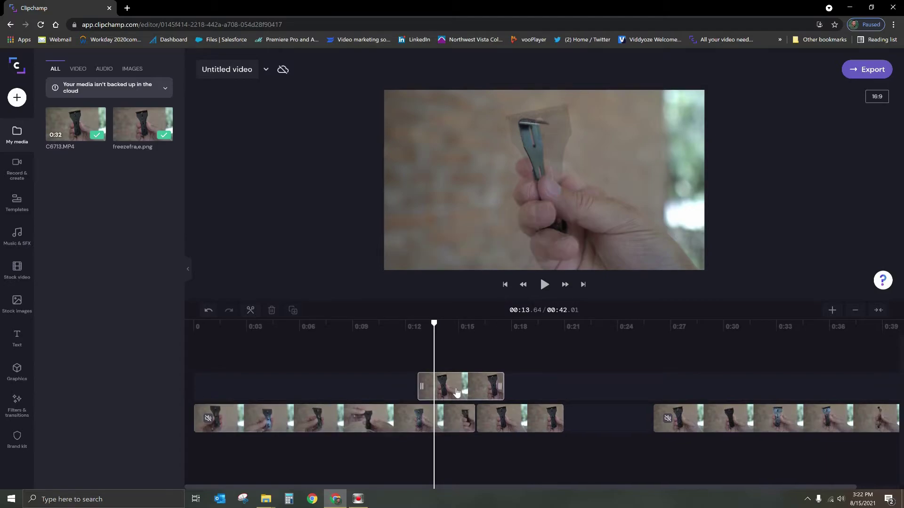
drag(454, 387, 501, 388)
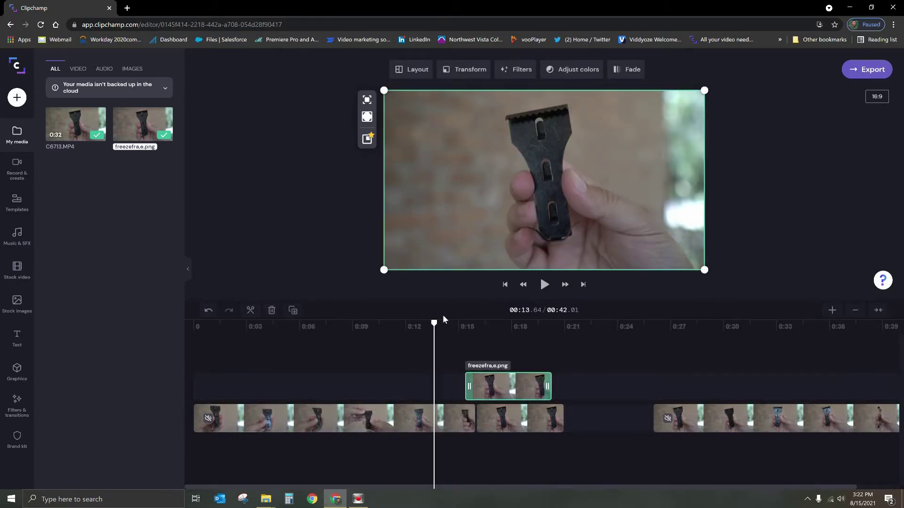
drag(433, 323, 473, 324)
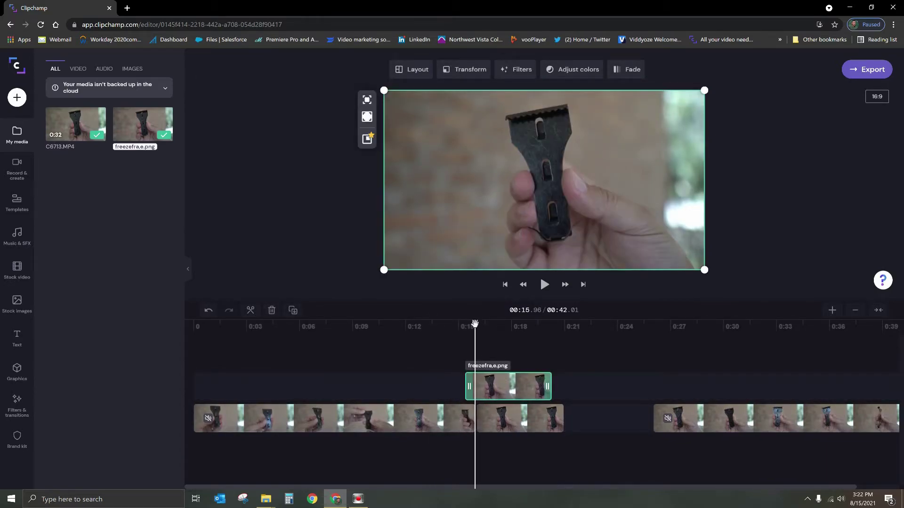
key(Escape)
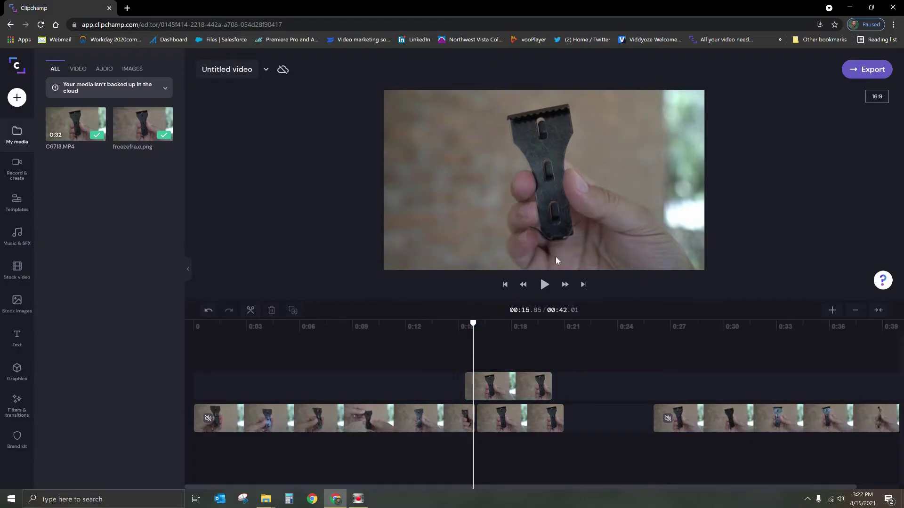
click(495, 394)
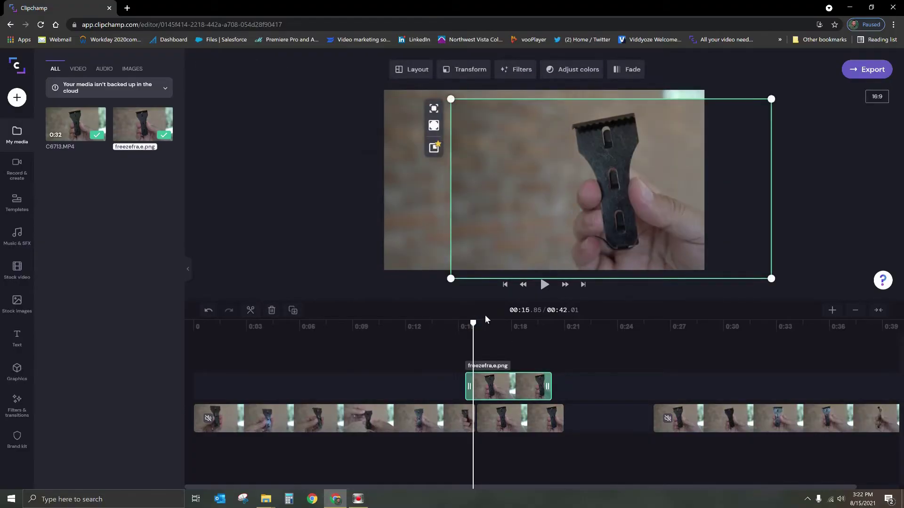
click(505, 356)
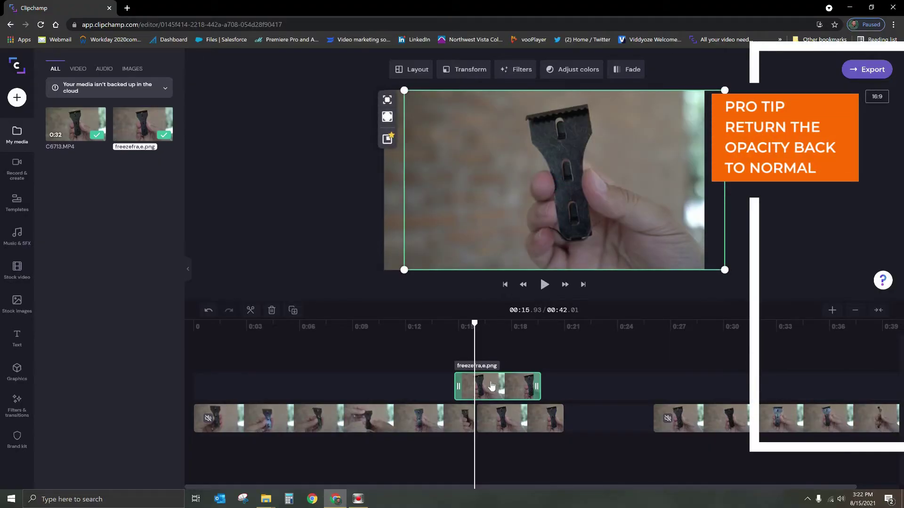
Step: Drop the freeze-frame overlay onto the main track and slide the last clip part left against it
drag(486, 387, 500, 405)
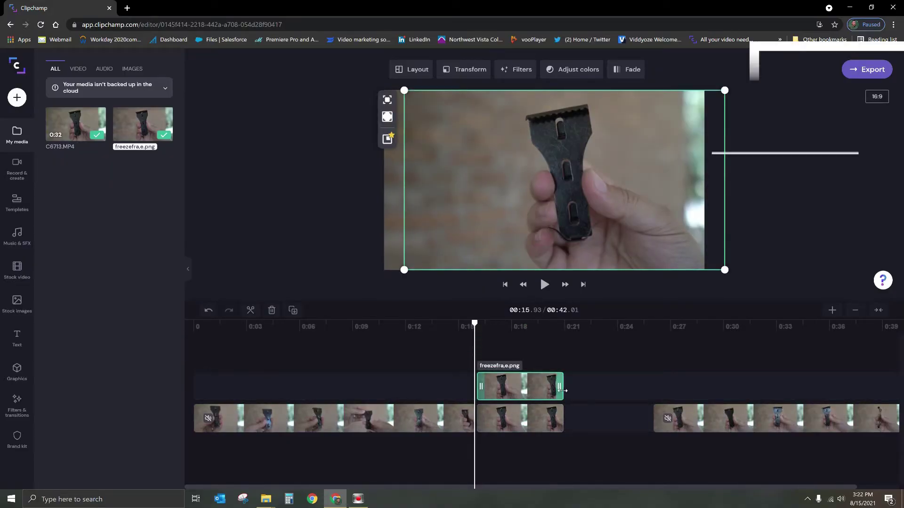
click(592, 414)
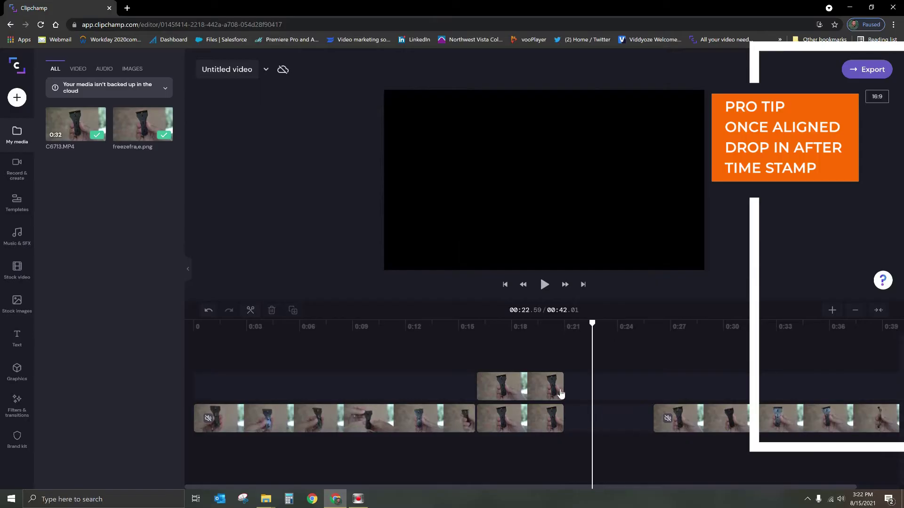
click(555, 385)
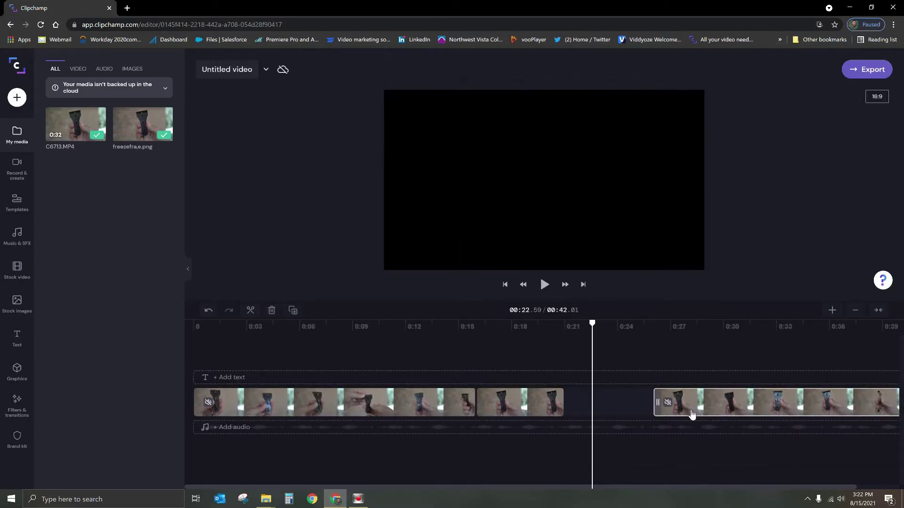
drag(692, 413, 673, 407)
drag(554, 324, 606, 324)
Step: Play the 00:37.01 video from about 0:20 to check the freeze-frame join
click(544, 284)
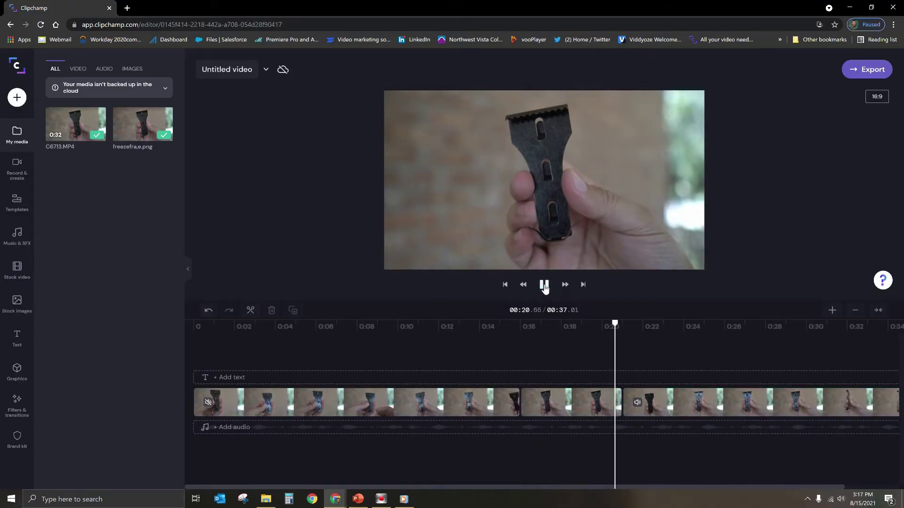